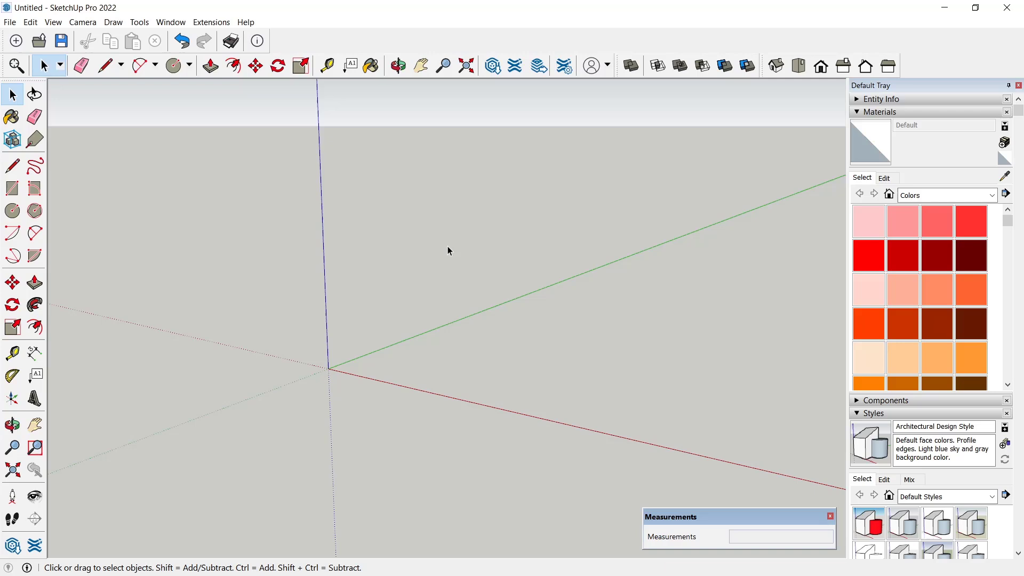
Draw a long, thin rectangle on the ground as the wall base.
{"action": "left_click", "coordinate": [12, 188]}
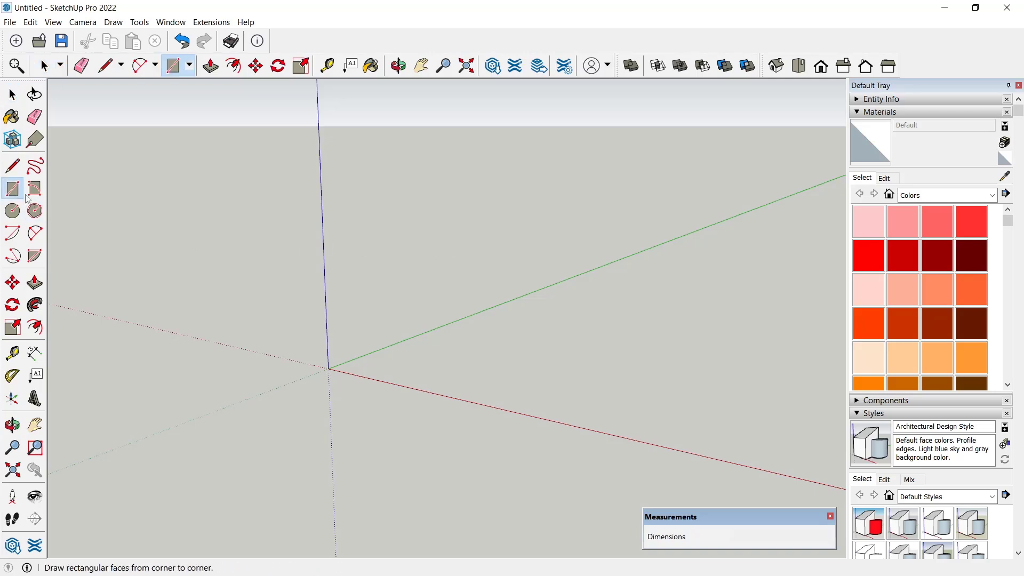
{"action": "left_click", "coordinate": [406, 358]}
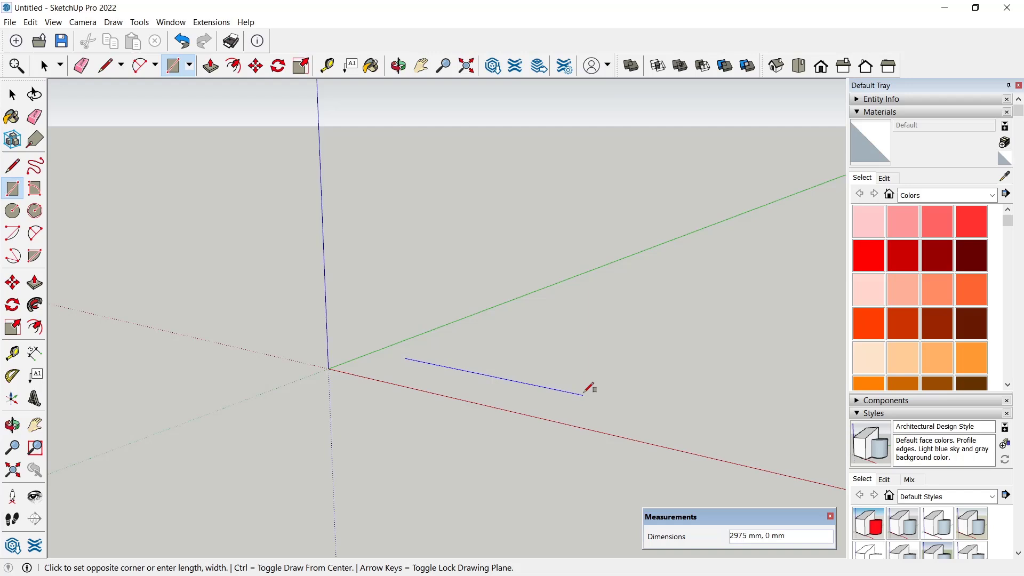
{"action": "left_click", "coordinate": [613, 392]}
{"action": "middle_click_drag", "start_coordinate": [609, 286], "coordinate": [549, 312]}
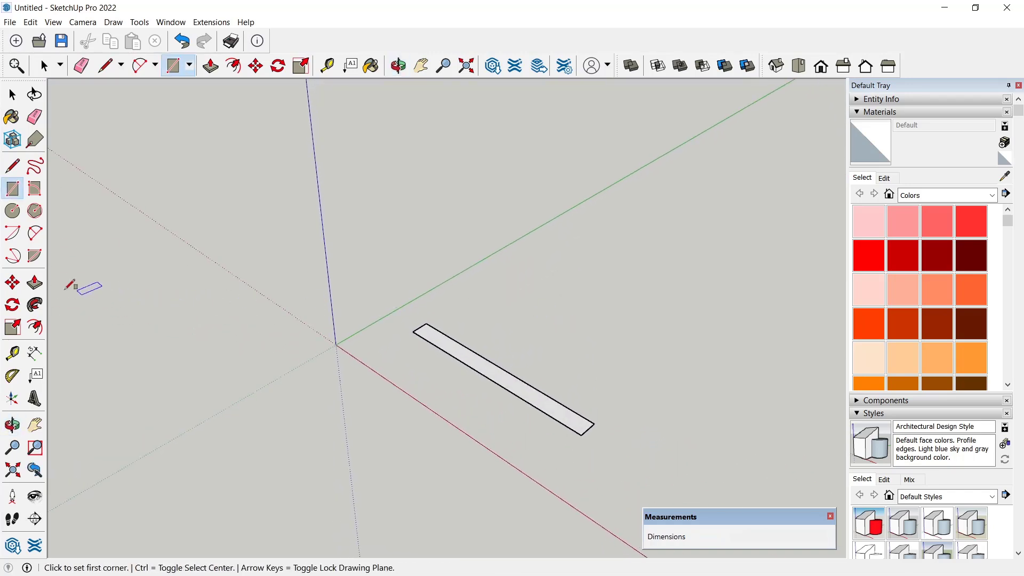
Push/Pull the base upward about 3180 mm into a tall wall slab.
{"action": "left_click", "coordinate": [34, 283]}
{"action": "left_click", "coordinate": [503, 383]}
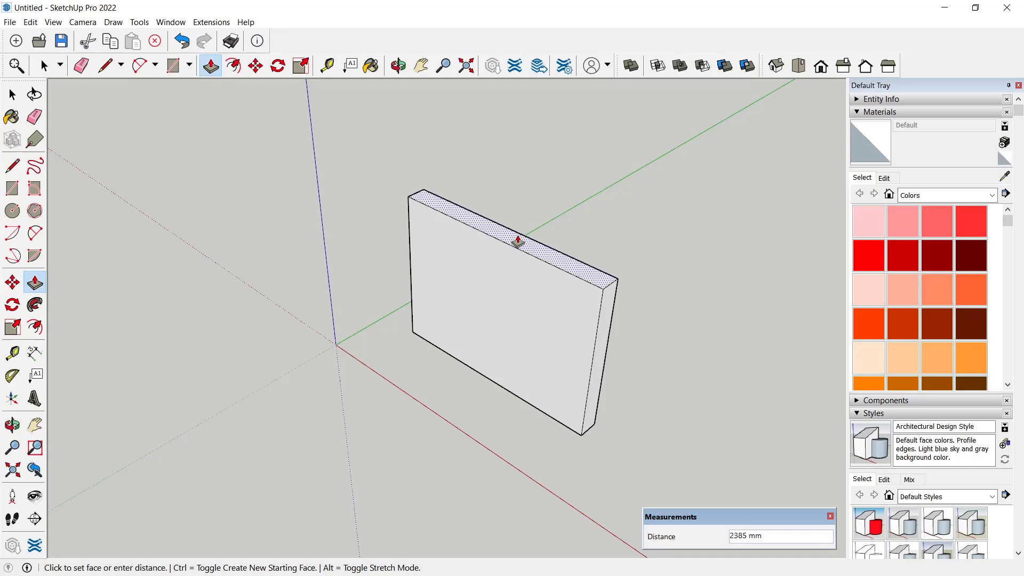
{"action": "left_click", "coordinate": [522, 187]}
{"action": "mouse_move", "coordinate": [522, 187]}
{"action": "middle_mouse_down"}
{"action": "mouse_move", "coordinate": [435, 342]}
{"action": "mouse_move", "coordinate": [681, 265]}
{"action": "mouse_move", "coordinate": [658, 235]}
{"action": "mouse_move", "coordinate": [470, 334]}
{"action": "middle_mouse_up"}
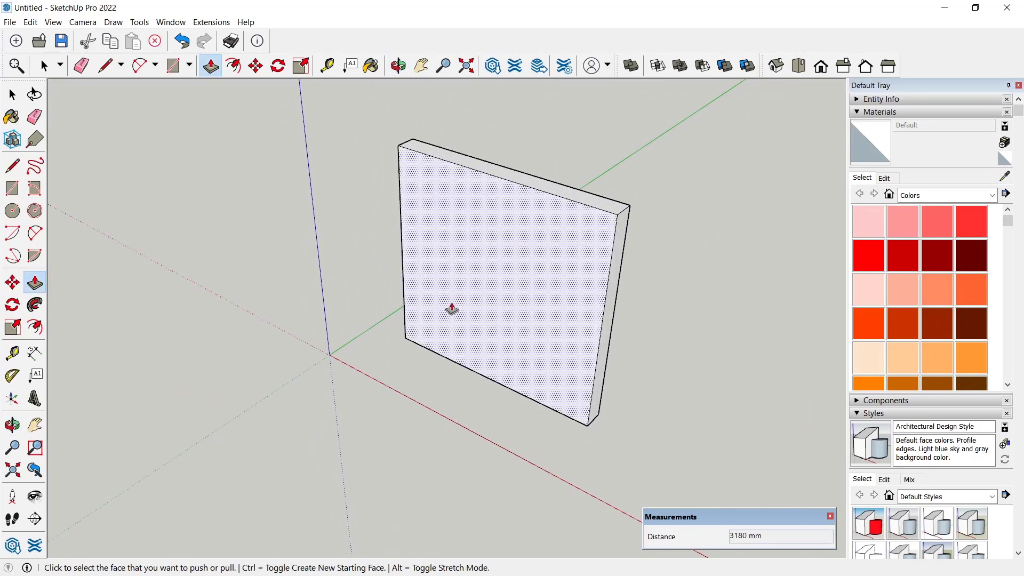
Draw a small rectangle on the upper-left of the wall face.
{"action": "left_click", "coordinate": [12, 188]}
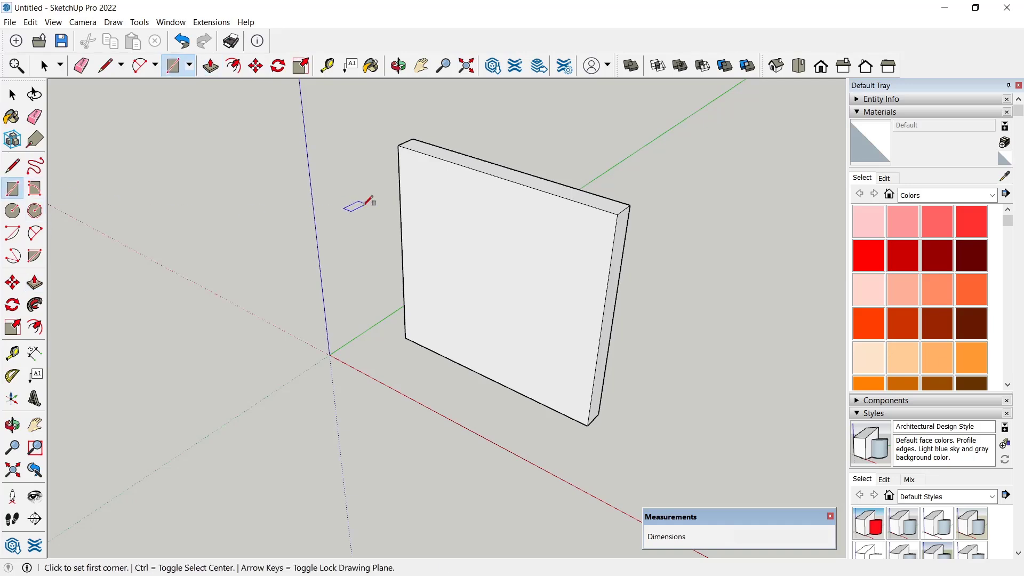
{"action": "left_click", "coordinate": [421, 196]}
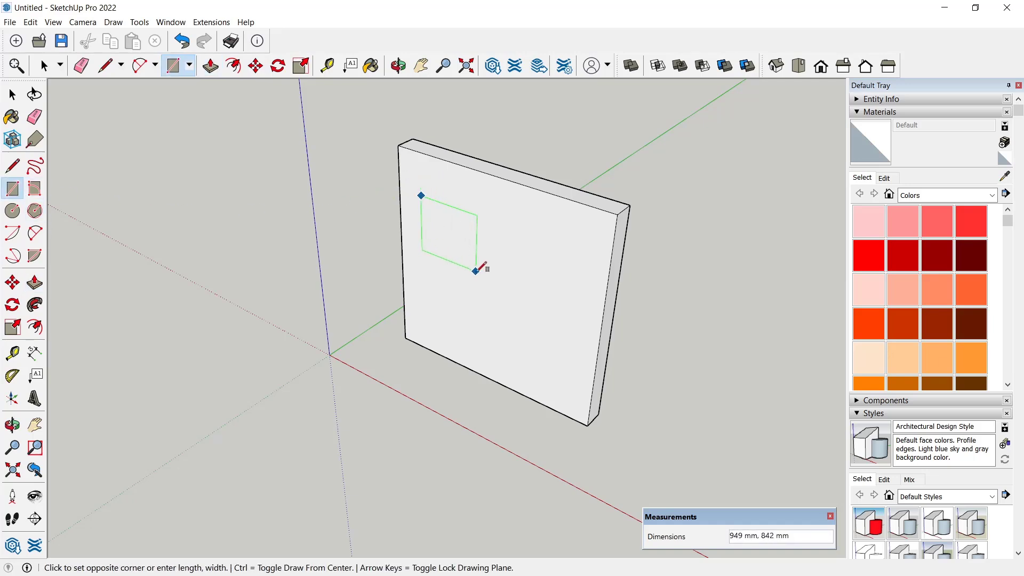
{"action": "left_click", "coordinate": [482, 275]}
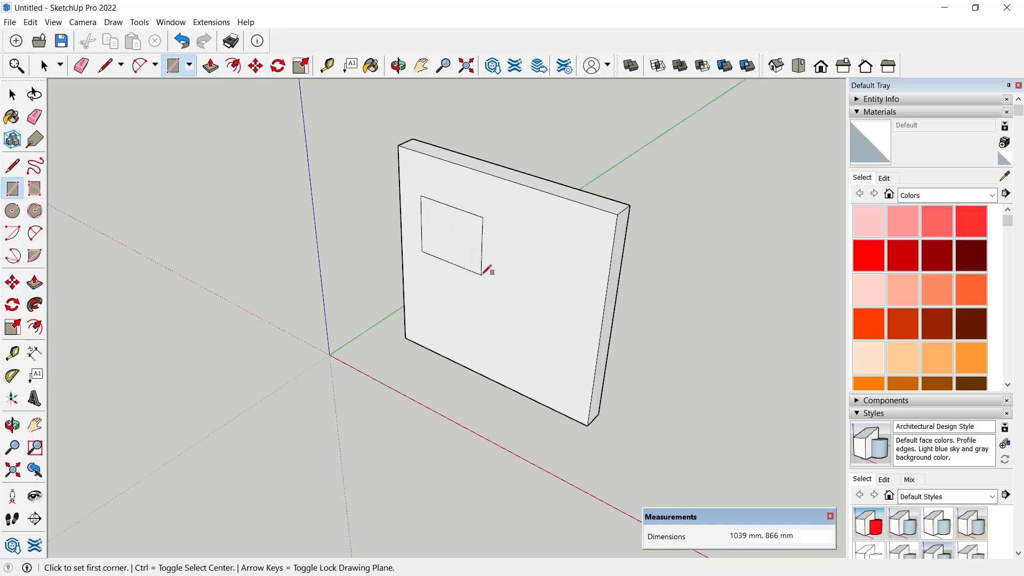
Push the small rectangle 301 mm through the wall to open a hole.
{"action": "left_click", "coordinate": [36, 286]}
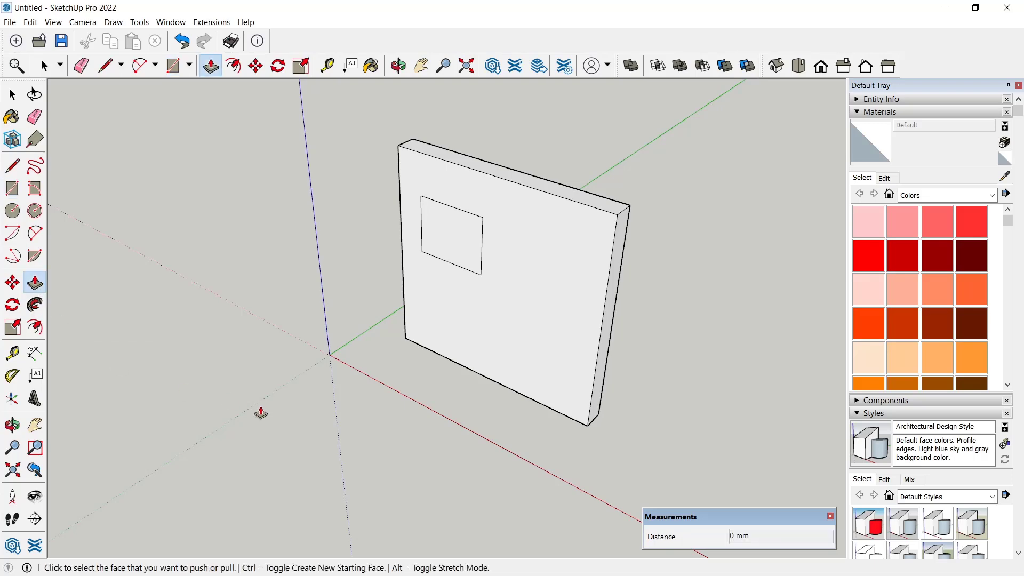
{"action": "left_click", "coordinate": [452, 247]}
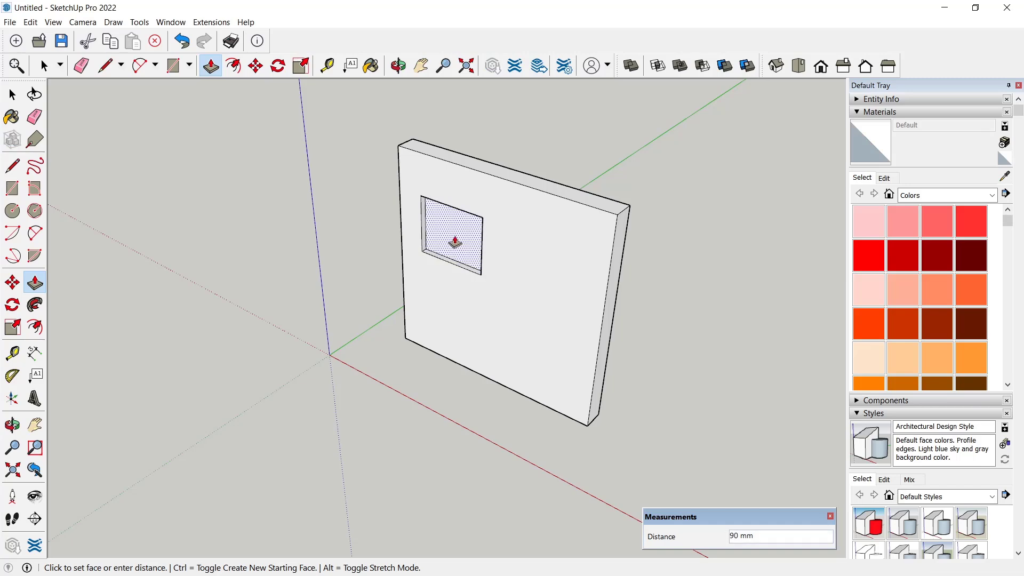
{"action": "left_click", "coordinate": [497, 197]}
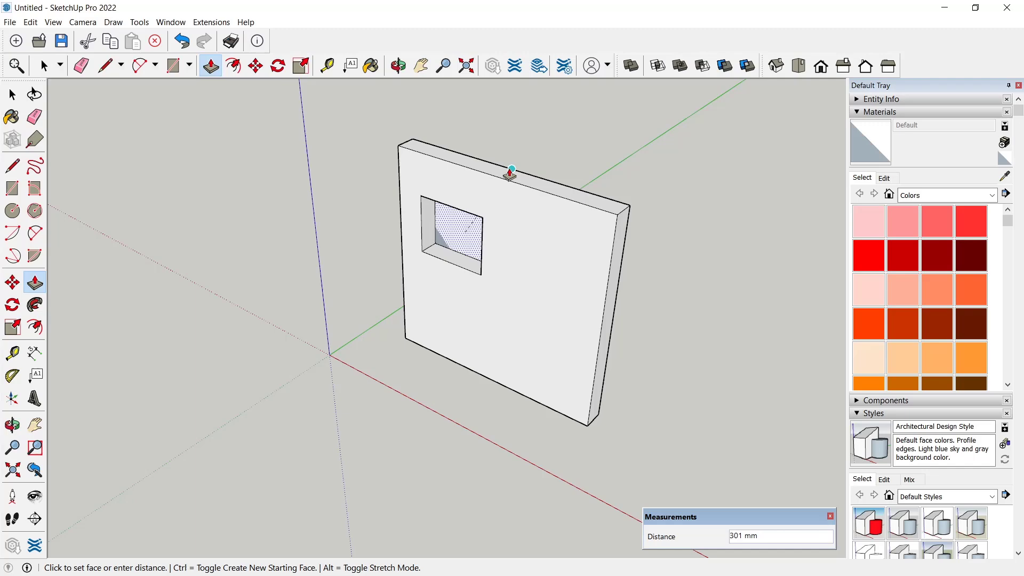
{"action": "left_click", "coordinate": [482, 163]}
{"action": "mouse_move", "coordinate": [415, 314]}
{"action": "middle_mouse_down"}
{"action": "mouse_move", "coordinate": [561, 331]}
{"action": "mouse_move", "coordinate": [424, 344]}
{"action": "middle_mouse_up"}
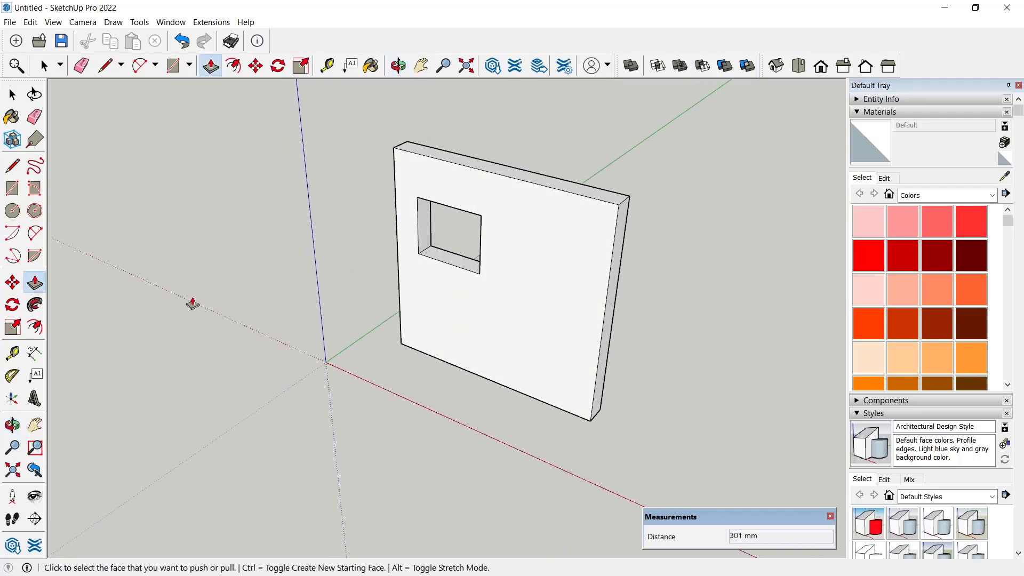
Draw a circle on the lower-right wall face and push it 301 mm through.
{"action": "left_click", "coordinate": [13, 210]}
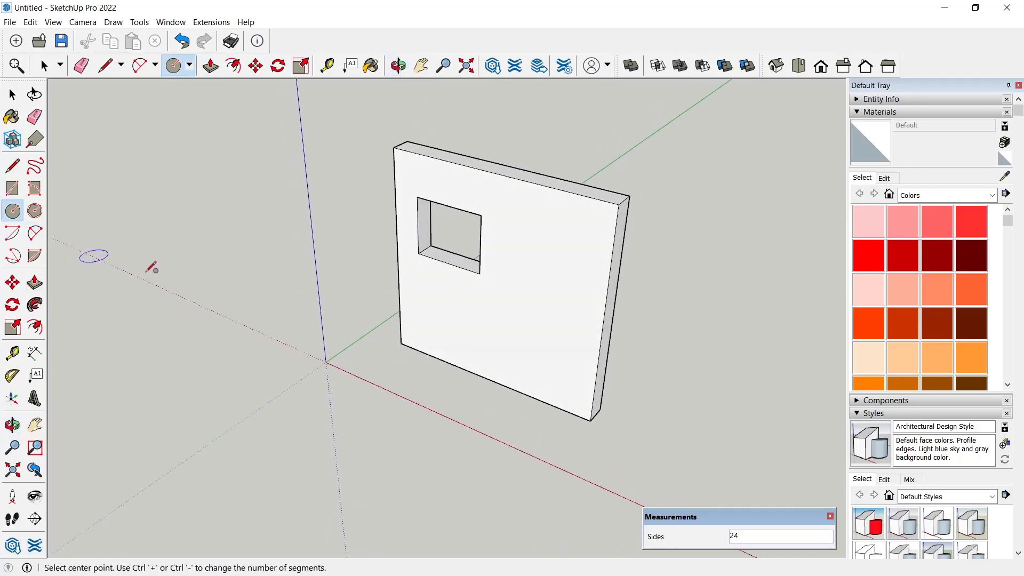
{"action": "left_click", "coordinate": [528, 309]}
{"action": "left_click", "coordinate": [536, 332]}
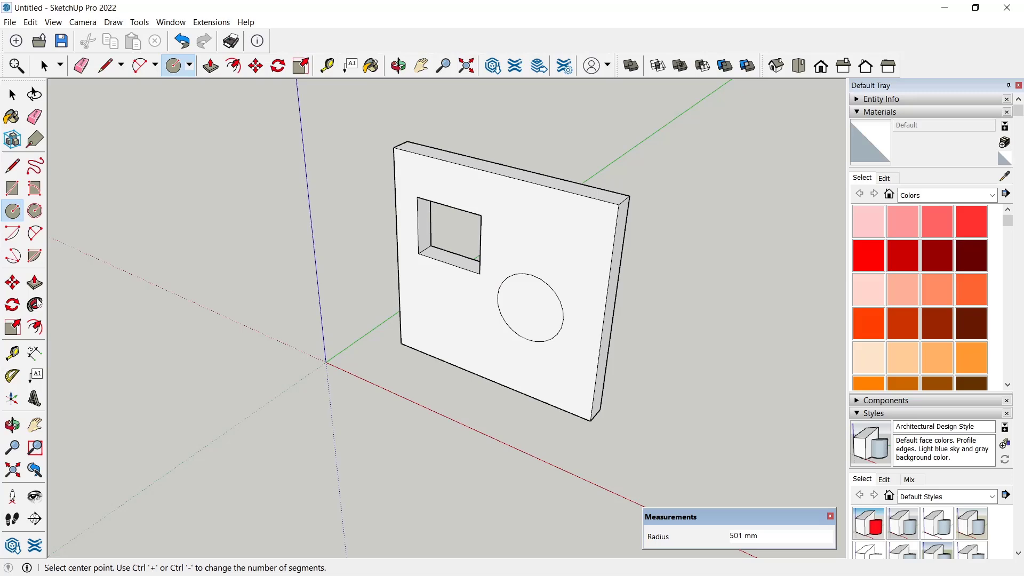
{"action": "left_click", "coordinate": [34, 282]}
{"action": "left_click", "coordinate": [526, 325]}
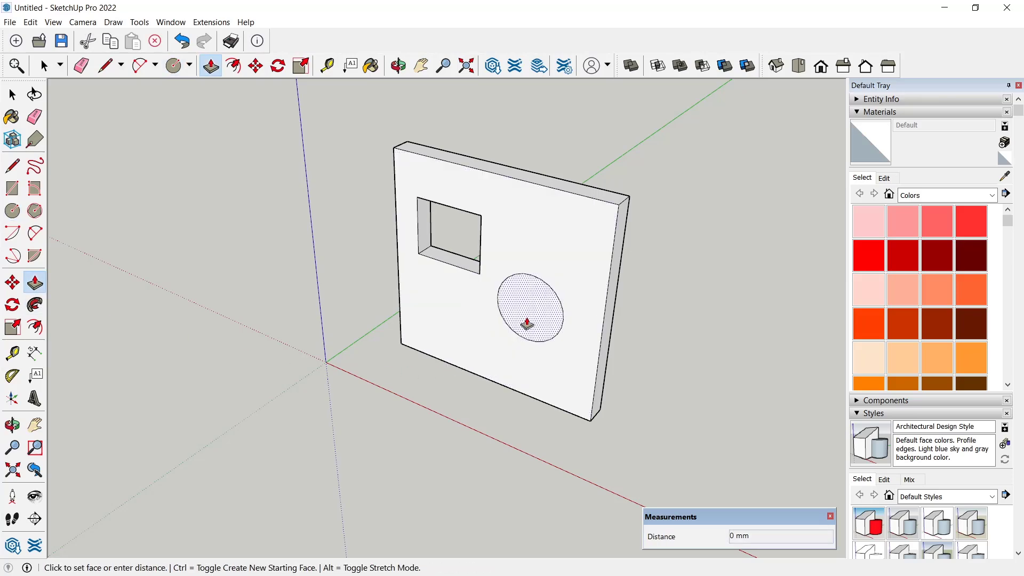
{"action": "left_click", "coordinate": [617, 315]}
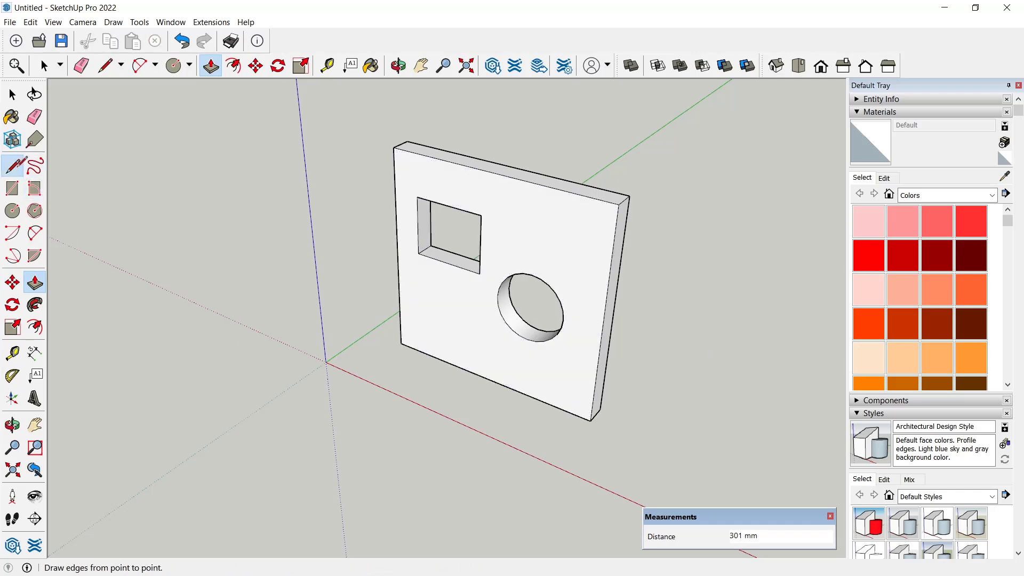
Draw vertical lines across the rectangular and round holes on the front face.
{"action": "left_click", "coordinate": [12, 166]}
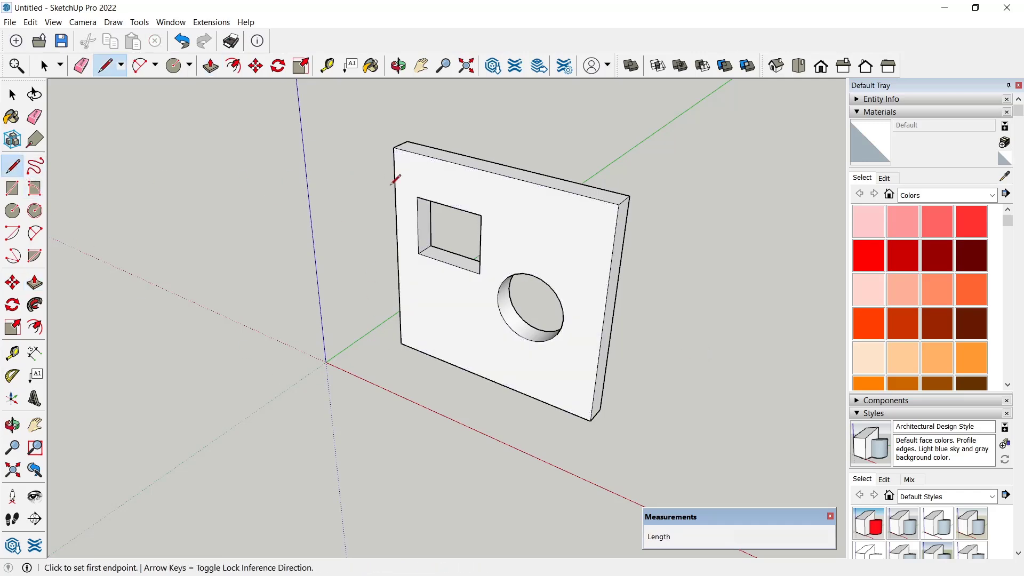
{"action": "left_click", "coordinate": [448, 206]}
{"action": "left_click", "coordinate": [449, 264]}
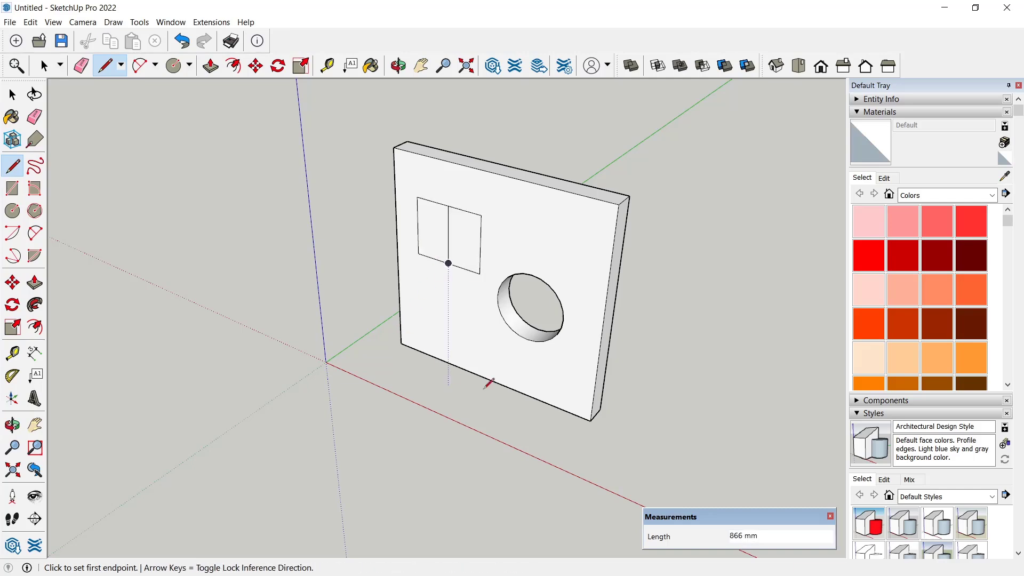
{"action": "left_click", "coordinate": [528, 339]}
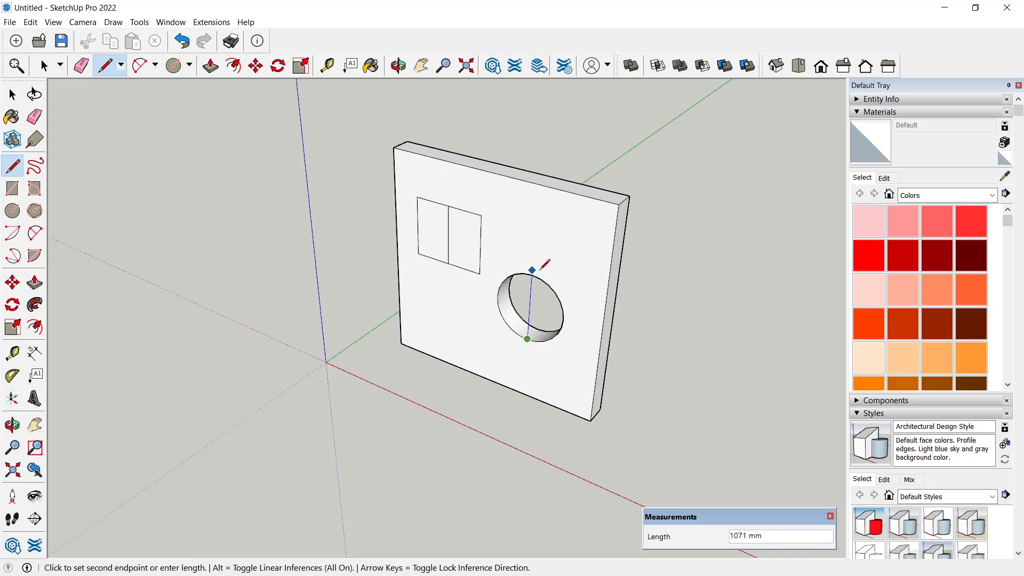
{"action": "left_click", "coordinate": [532, 275]}
Draw vertical lines across both holes on the back face to close them.
{"action": "middle_click_drag", "start_coordinate": [559, 308], "coordinate": [601, 327]}
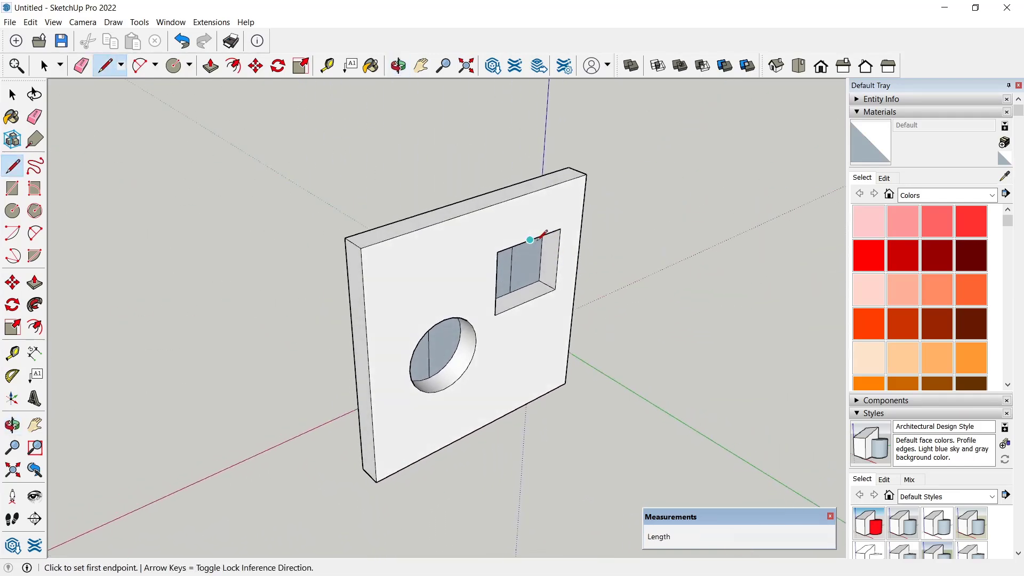
{"action": "left_click", "coordinate": [530, 241]}
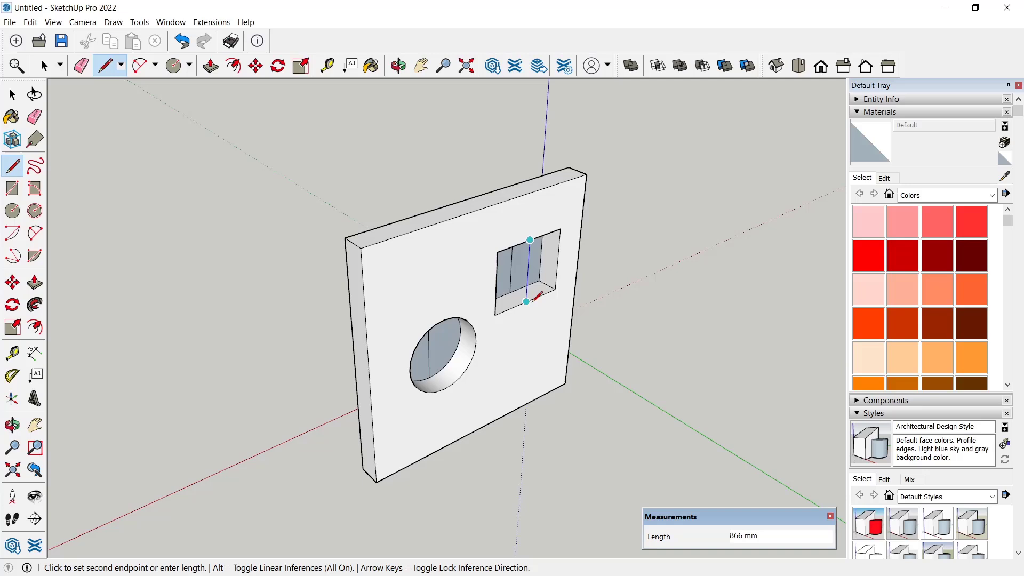
{"action": "left_click", "coordinate": [527, 304]}
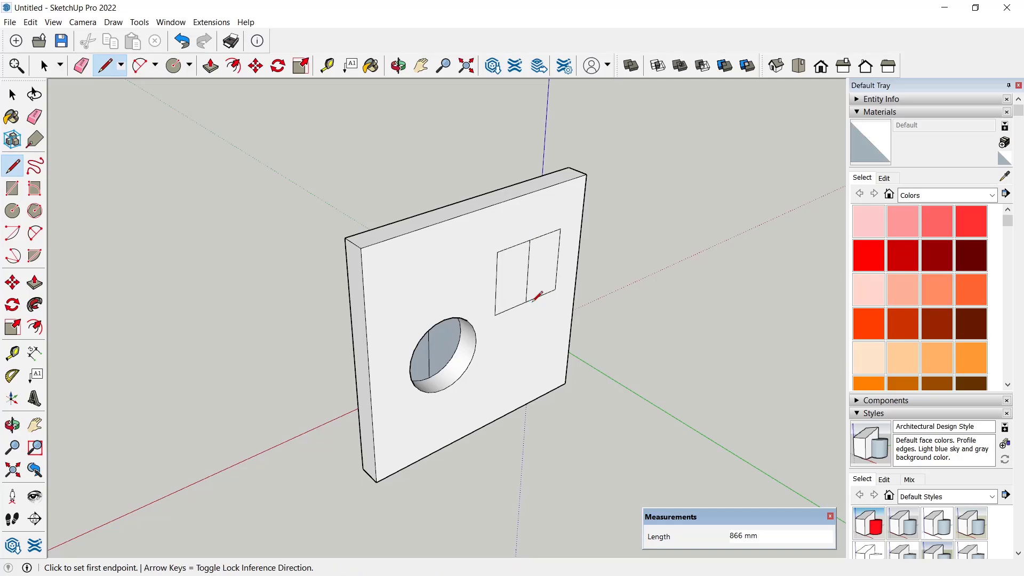
{"action": "left_click", "coordinate": [444, 320]}
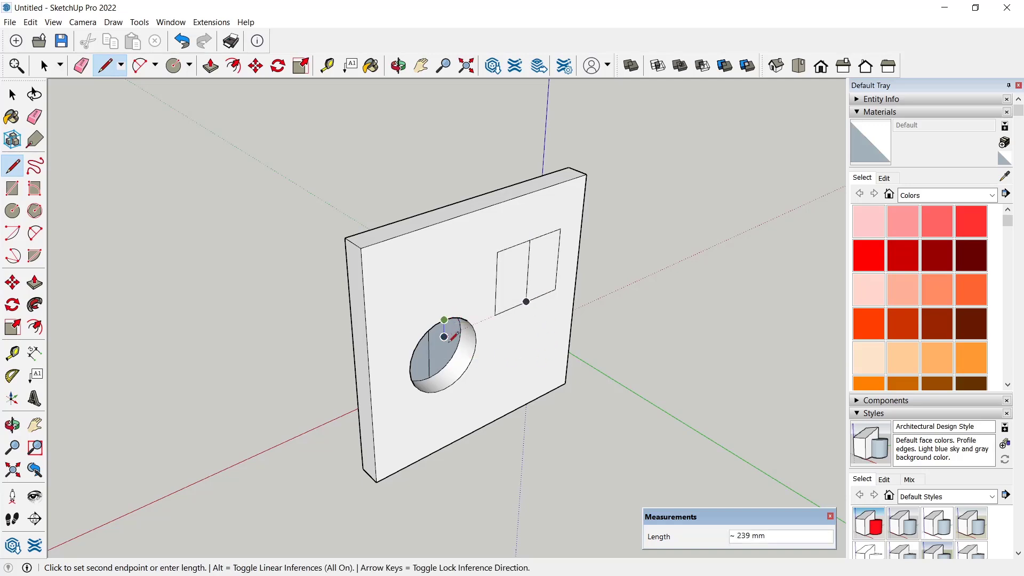
{"action": "left_click", "coordinate": [444, 389]}
Erase the leftover rectangle, circle and line edges from both sides of the wall.
{"action": "left_click", "coordinate": [34, 117]}
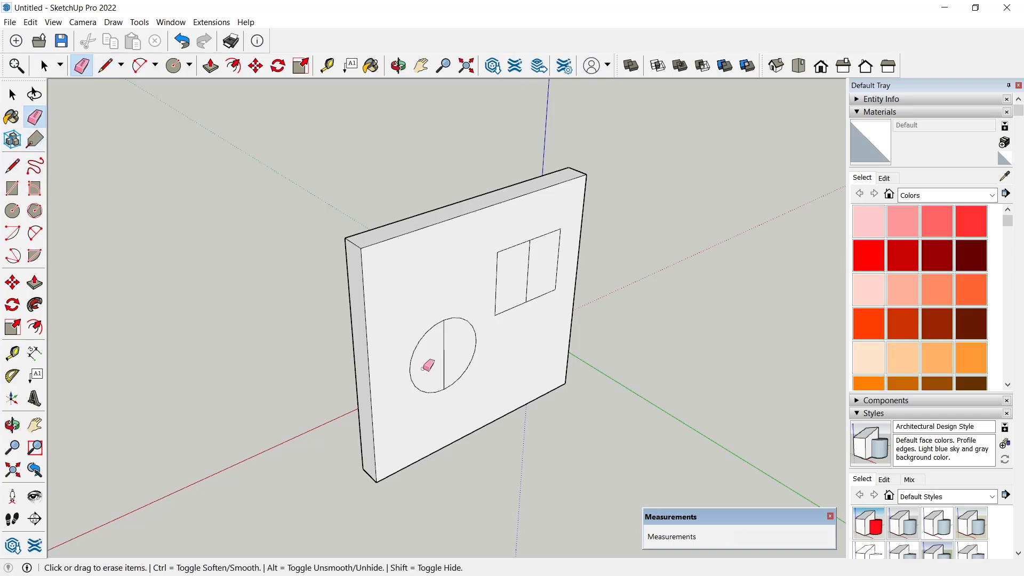
{"action": "mouse_move", "coordinate": [472, 382]}
{"action": "left_mouse_down"}
{"action": "mouse_move", "coordinate": [453, 329]}
{"action": "mouse_move", "coordinate": [504, 340]}
{"action": "mouse_move", "coordinate": [529, 274]}
{"action": "mouse_move", "coordinate": [564, 263]}
{"action": "left_mouse_up"}
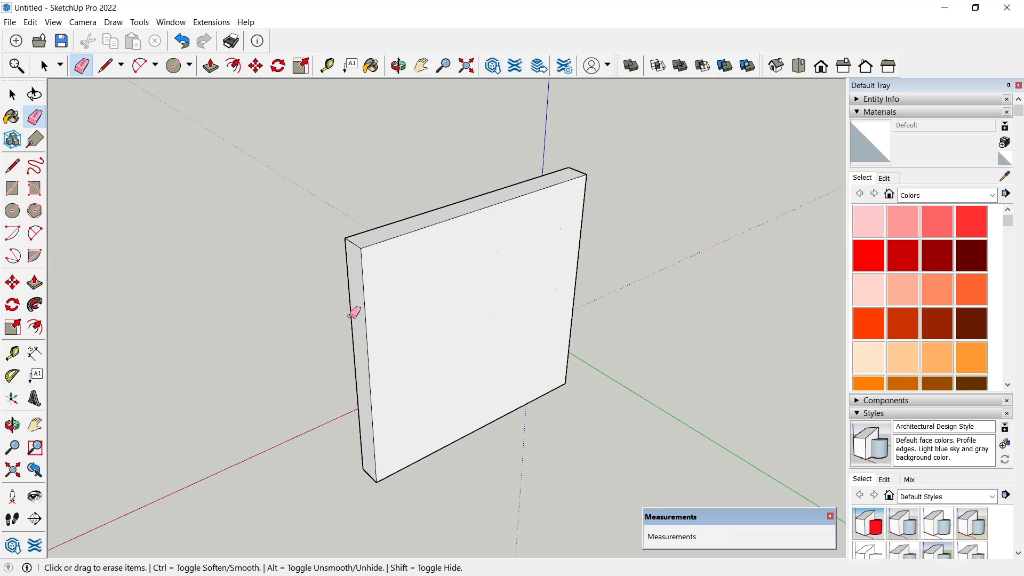
{"action": "key", "text": "ctrl+z"}
{"action": "key", "text": "ctrl+z"}
{"action": "mouse_move", "coordinate": [354, 314]}
{"action": "middle_mouse_down"}
{"action": "mouse_move", "coordinate": [754, 274]}
{"action": "mouse_move", "coordinate": [607, 352]}
{"action": "middle_mouse_up"}
{"action": "mouse_move", "coordinate": [496, 368]}
{"action": "left_mouse_down"}
{"action": "mouse_move", "coordinate": [375, 245]}
{"action": "mouse_move", "coordinate": [443, 363]}
{"action": "left_mouse_up"}
{"action": "mouse_move", "coordinate": [616, 237]}
{"action": "middle_mouse_down"}
{"action": "mouse_move", "coordinate": [749, 269]}
{"action": "mouse_move", "coordinate": [613, 247]}
{"action": "mouse_move", "coordinate": [604, 260]}
{"action": "middle_mouse_up"}
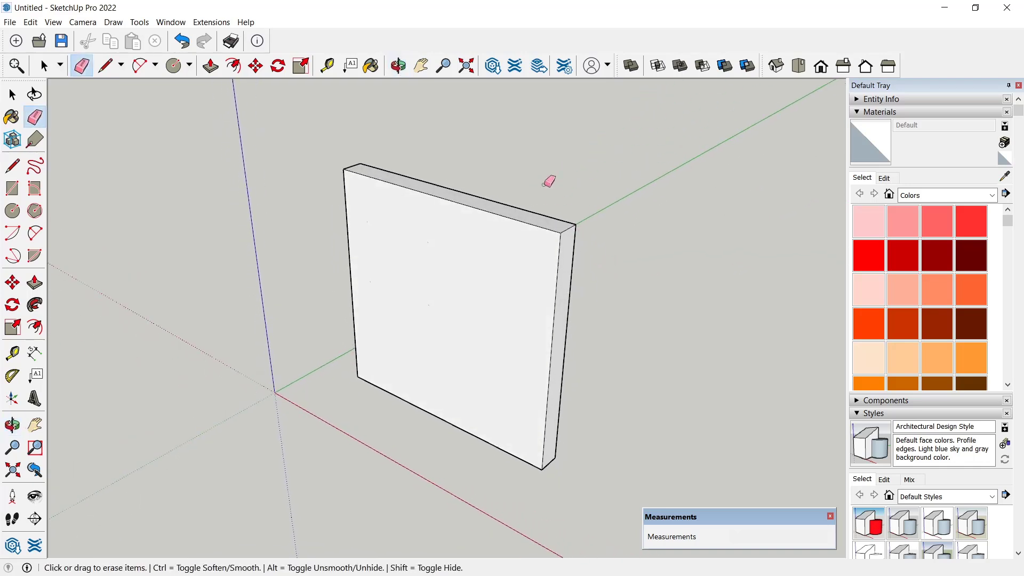